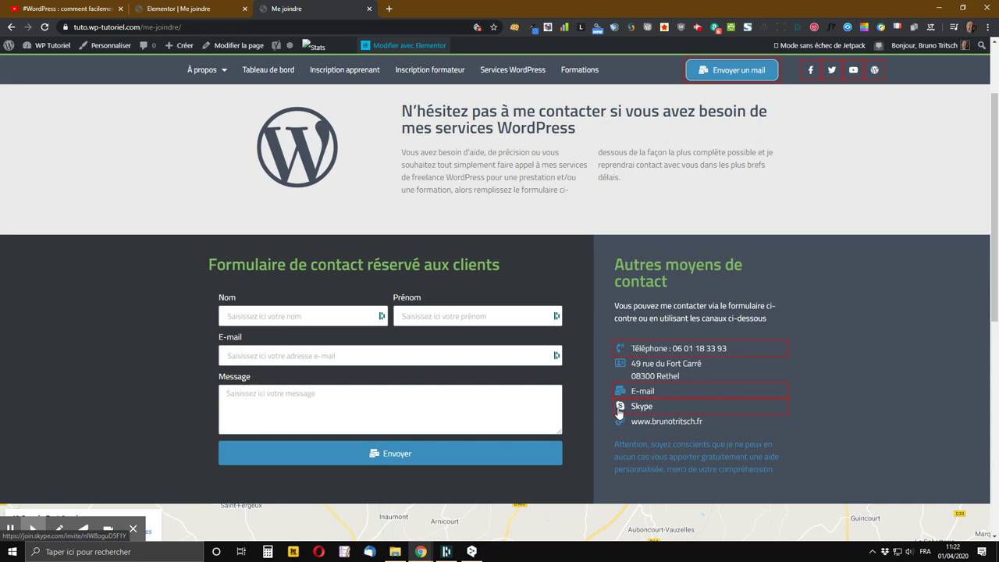
- Open the published contact page's Skype link to examine the invitation page it leads to, and close that page
left_click(620, 409)
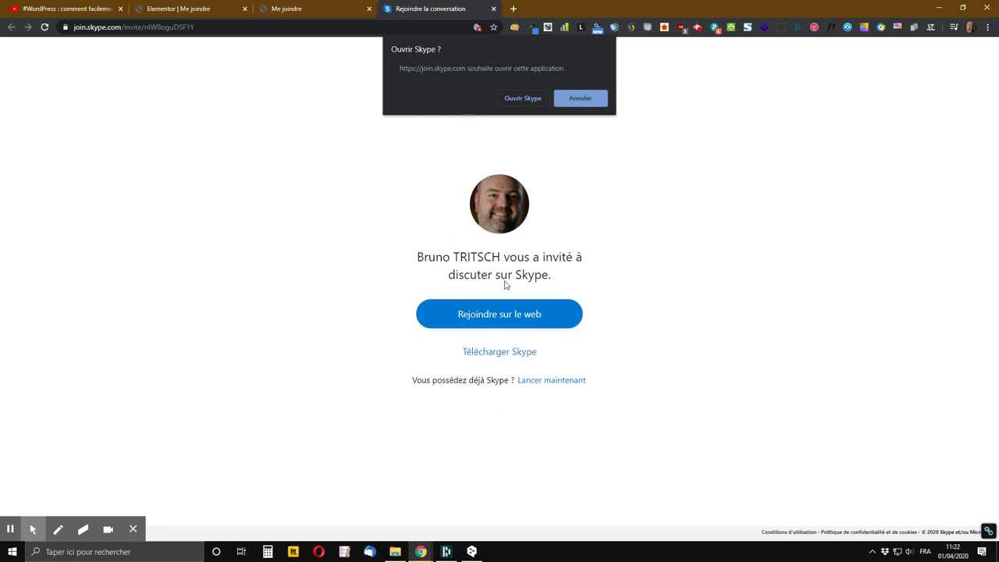
left_click(321, 6)
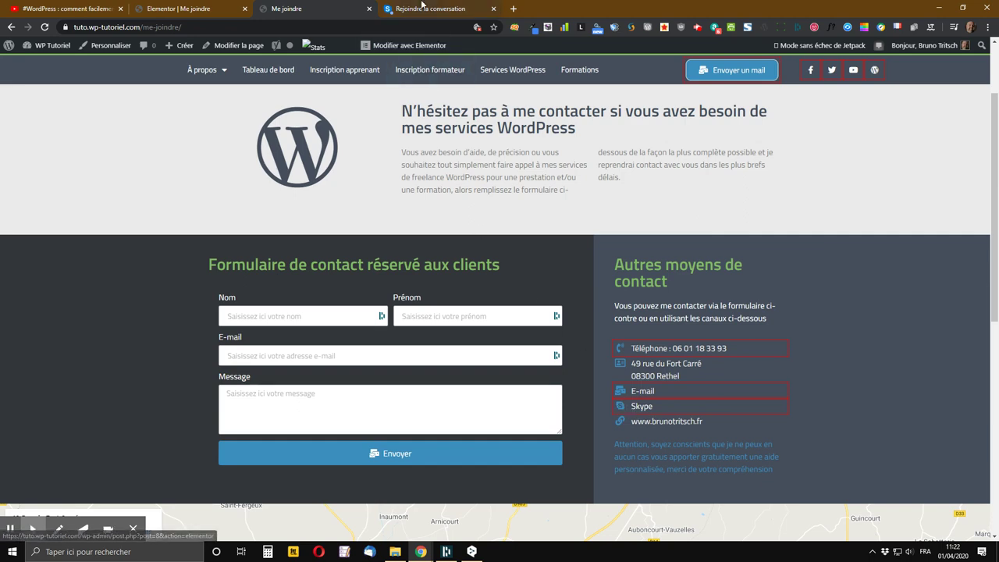
left_click(421, 9)
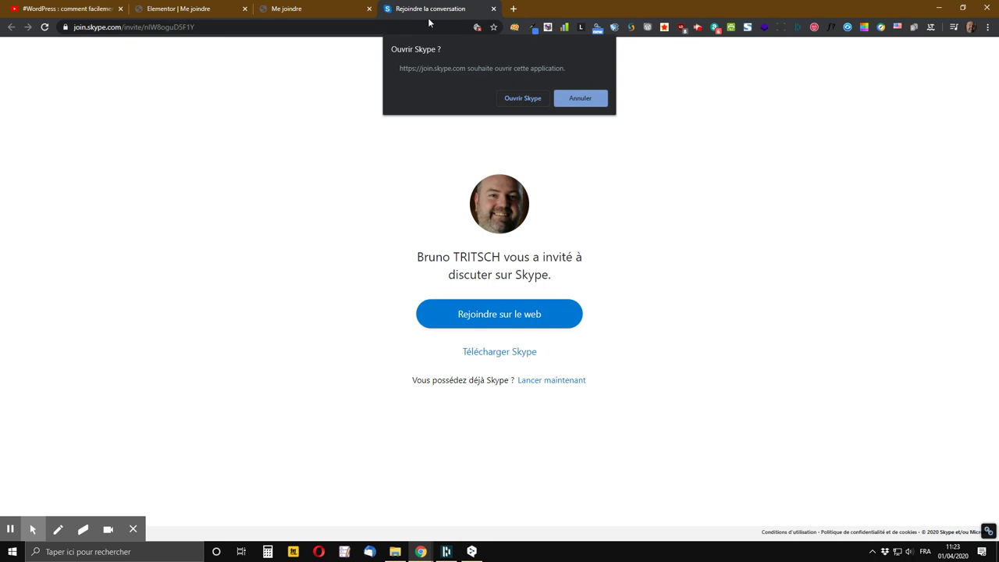
left_click(305, 11)
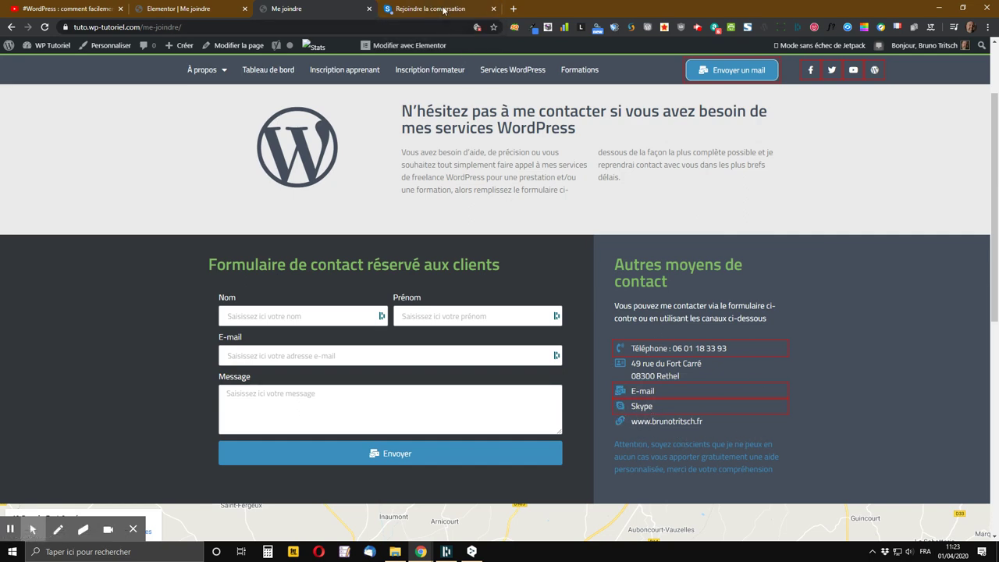
left_click(493, 9)
- In the Elementor editor, add a Button widget beneath the contact details list under "Autres moyens de contact" and centre it
left_click(210, 11)
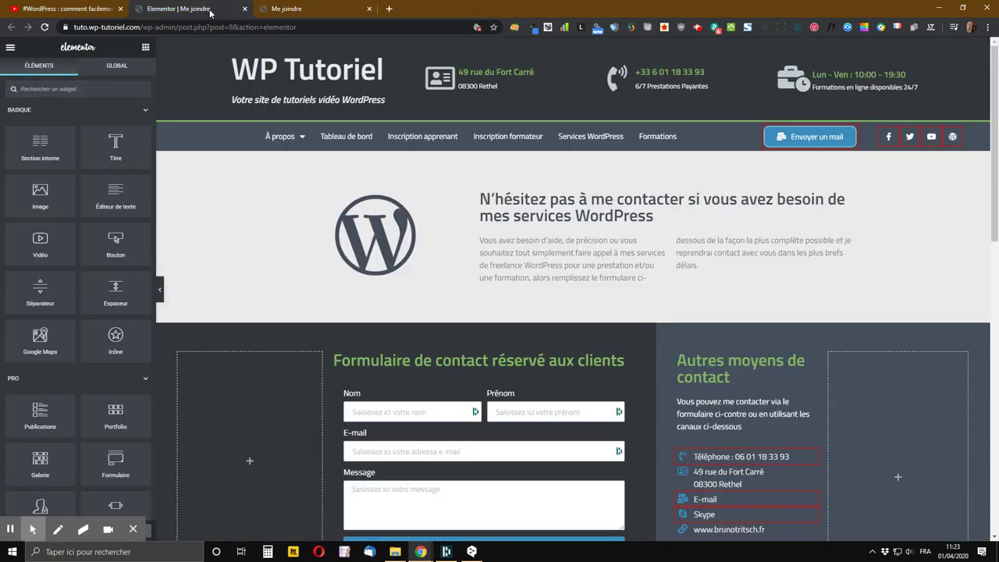
scroll(159, 205, "down", 1)
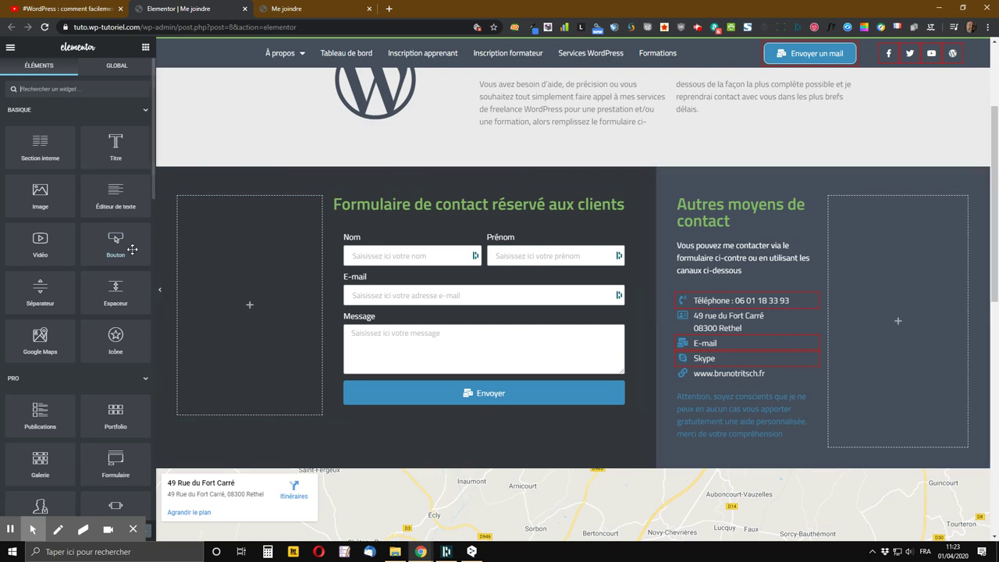
left_click_drag(114, 240, 732, 383)
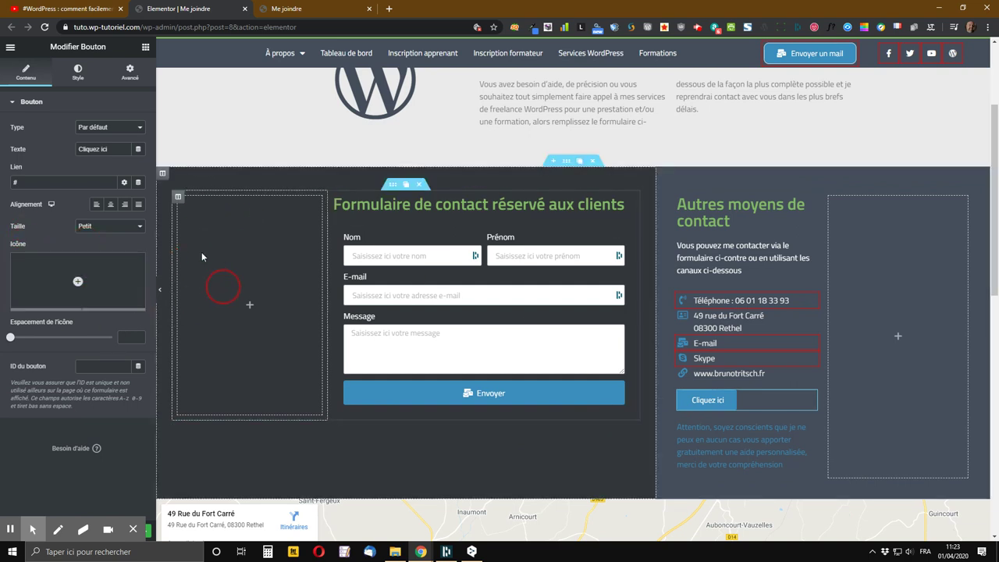
left_click(110, 205)
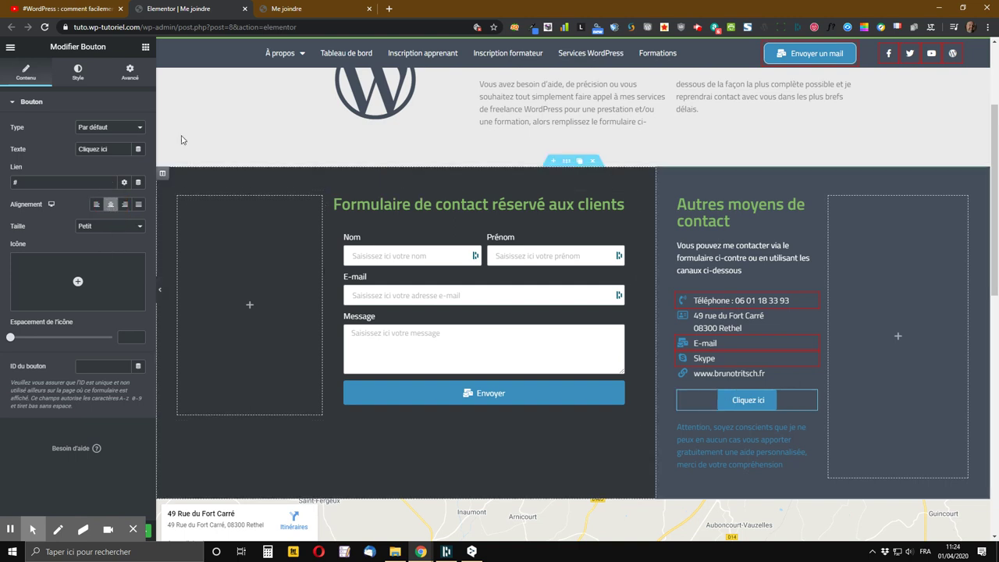
- Set the new button's text to "M'appeler via Skype"
left_click(116, 148)
left_click_drag(116, 148, 57, 148)
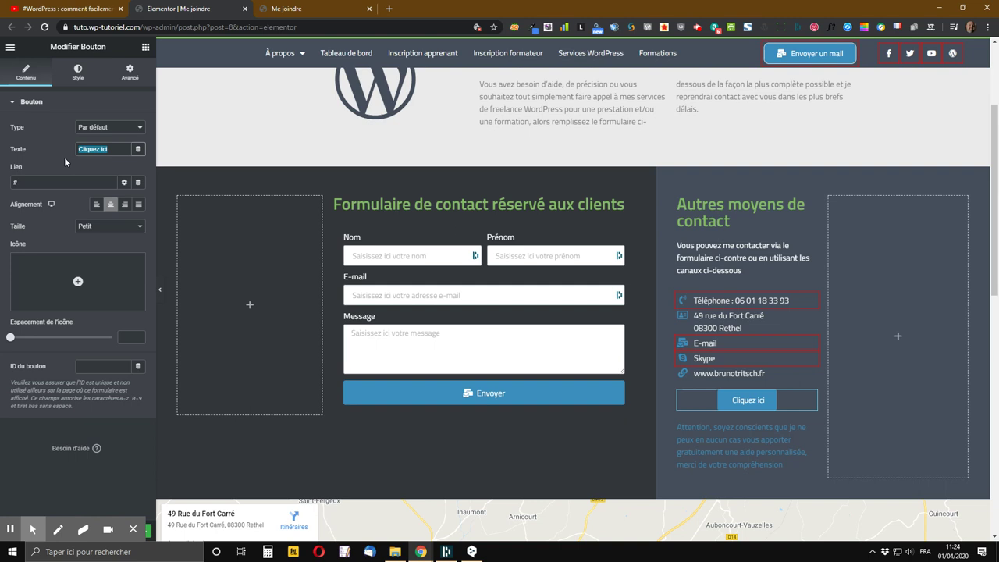
type("M'appelez")
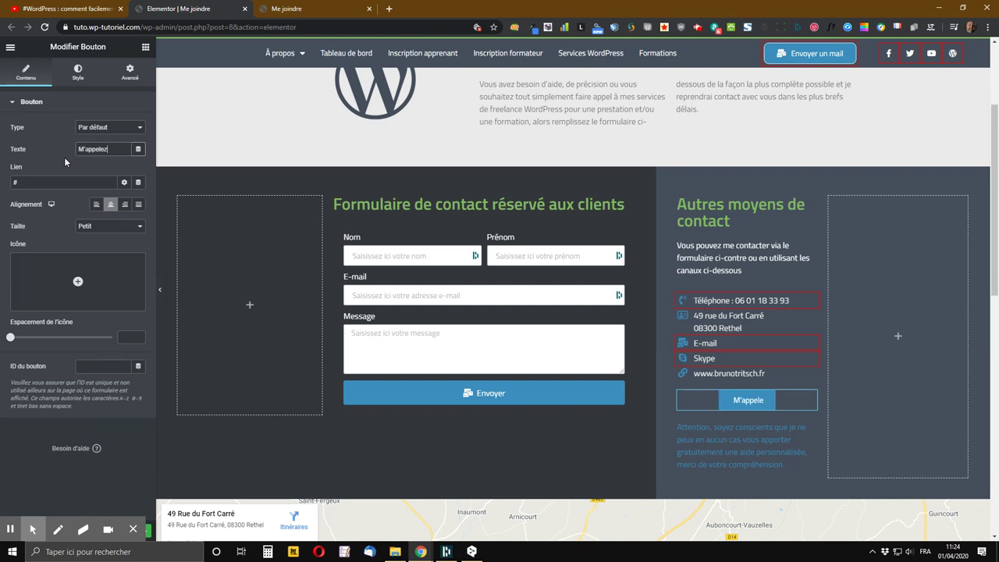
key("BackSpace")
type("r via ")
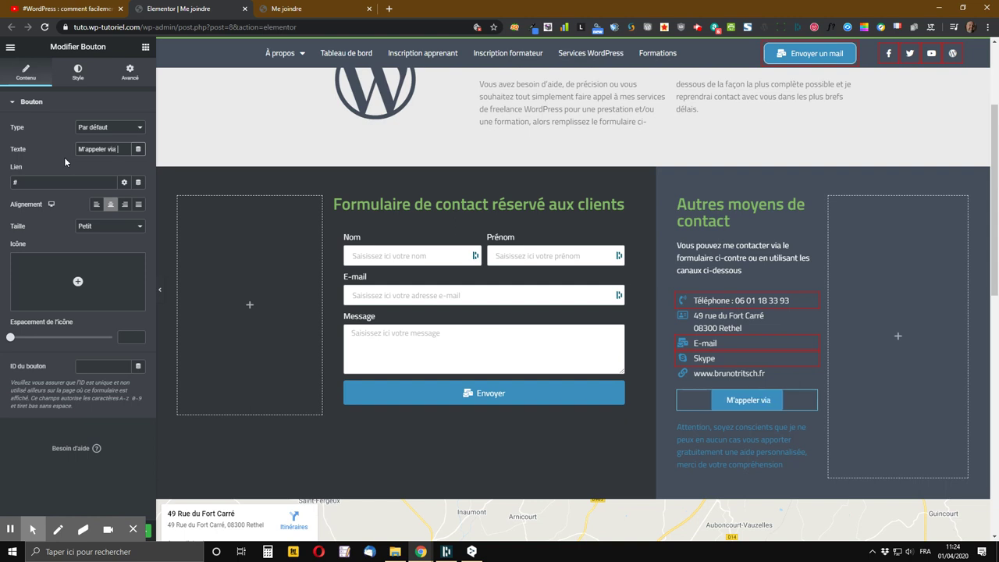
type("Skype")
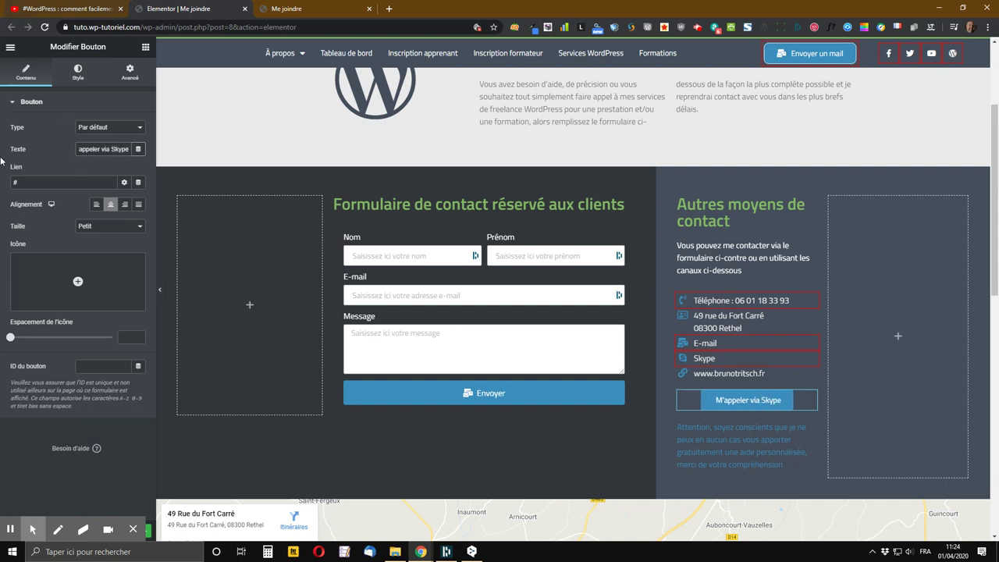
- Link the button to skype:btwebcreation?call, opening in a new window with nofollow, and update the page
left_click(29, 181)
key("BackSpace")
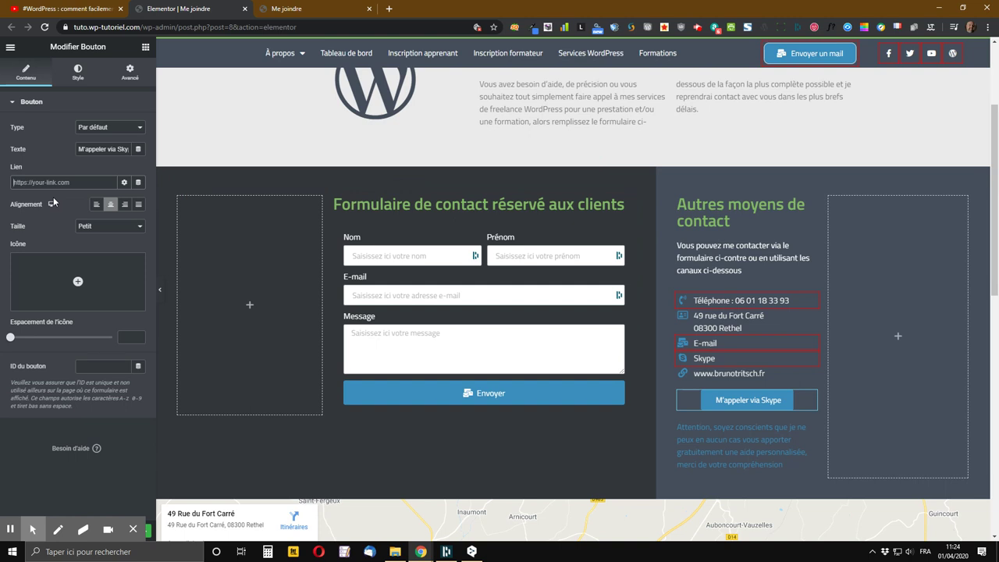
type("skype:btwebcreation")
type("?call")
left_click(124, 183)
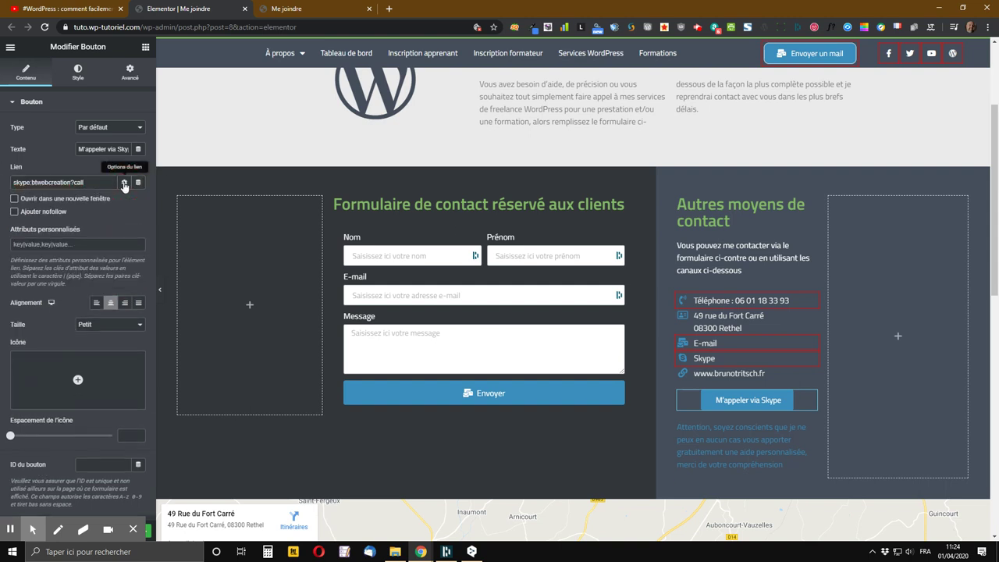
left_click(14, 199)
left_click(14, 214)
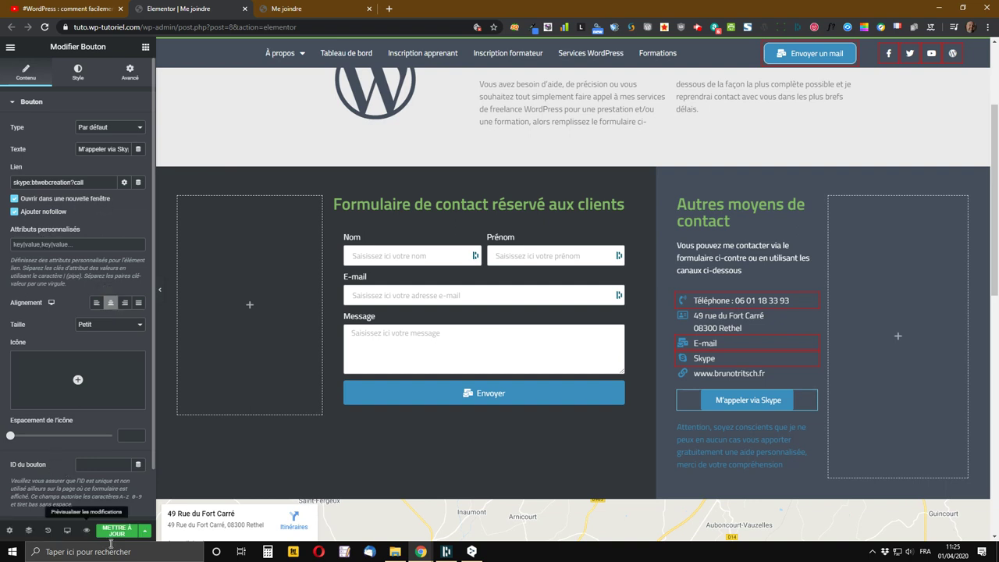
left_click(121, 535)
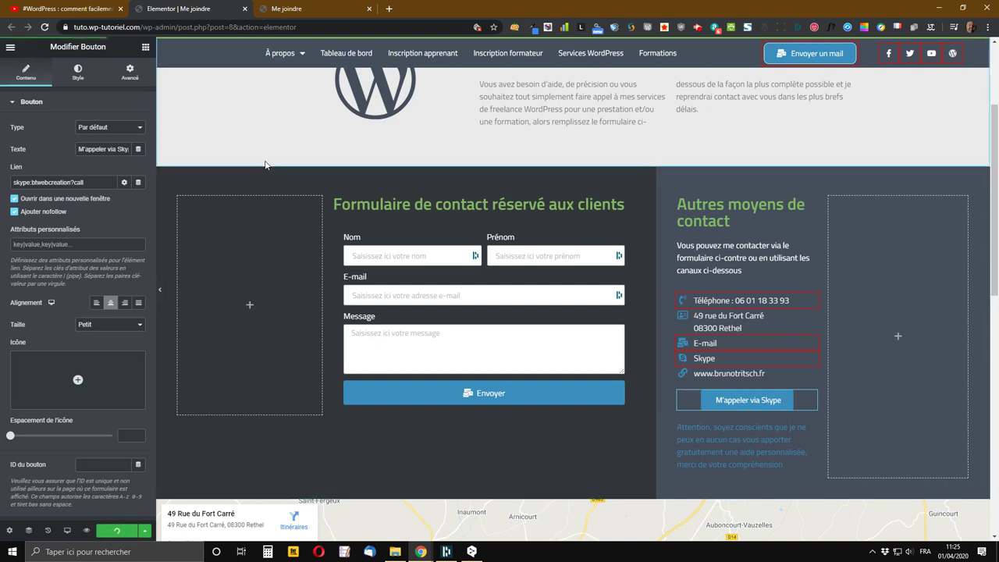
- Reload the published contact page and test the Skype button by launching a call in Skype, hanging up and closing Skype
mouse_move(299, 64)
left_click(10, 26)
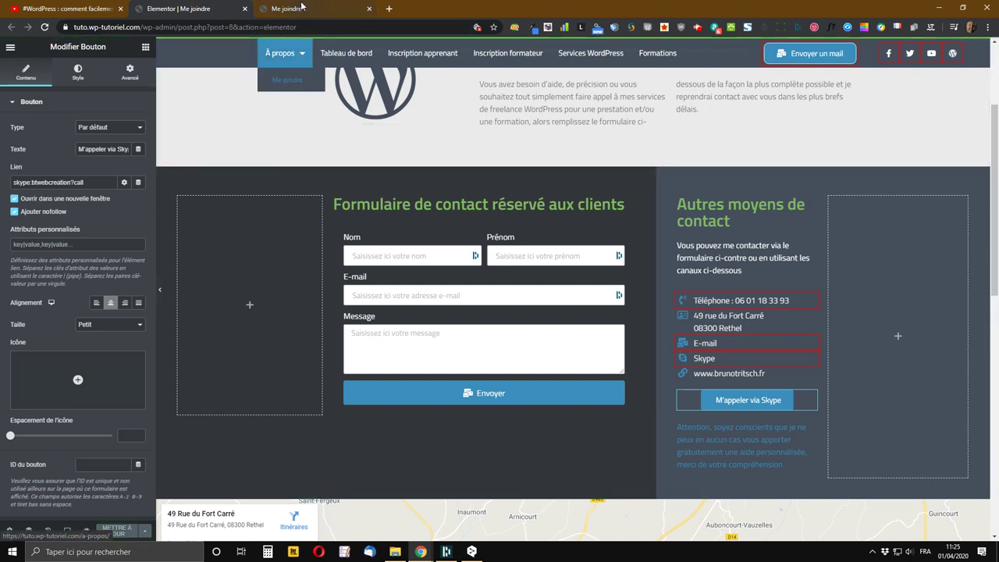
left_click(45, 28)
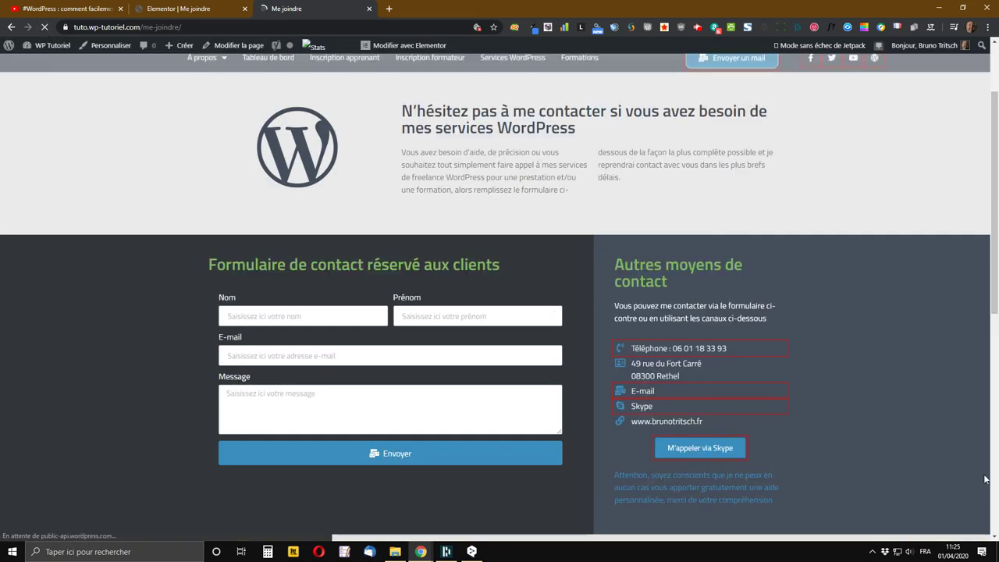
left_click(703, 449)
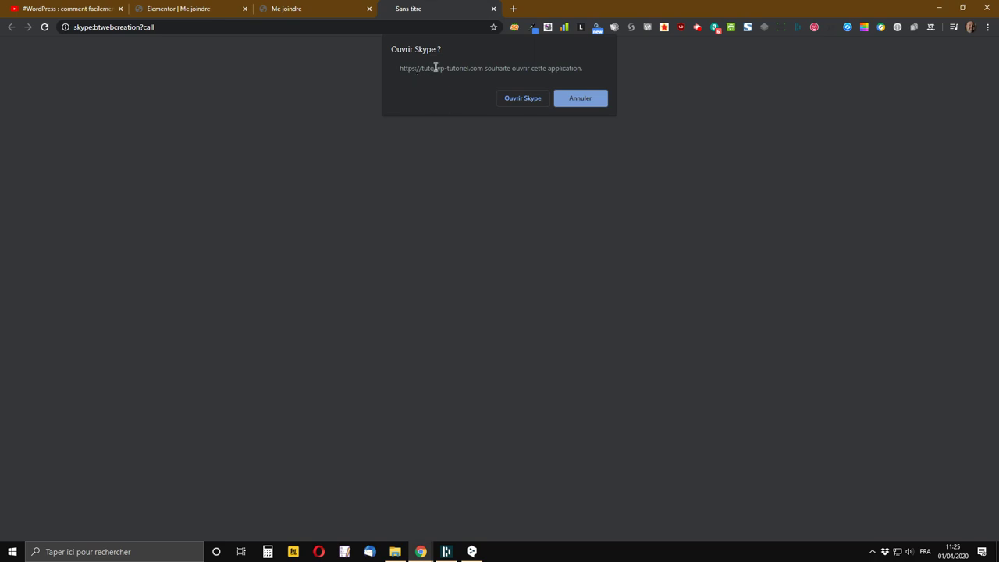
left_click(526, 101)
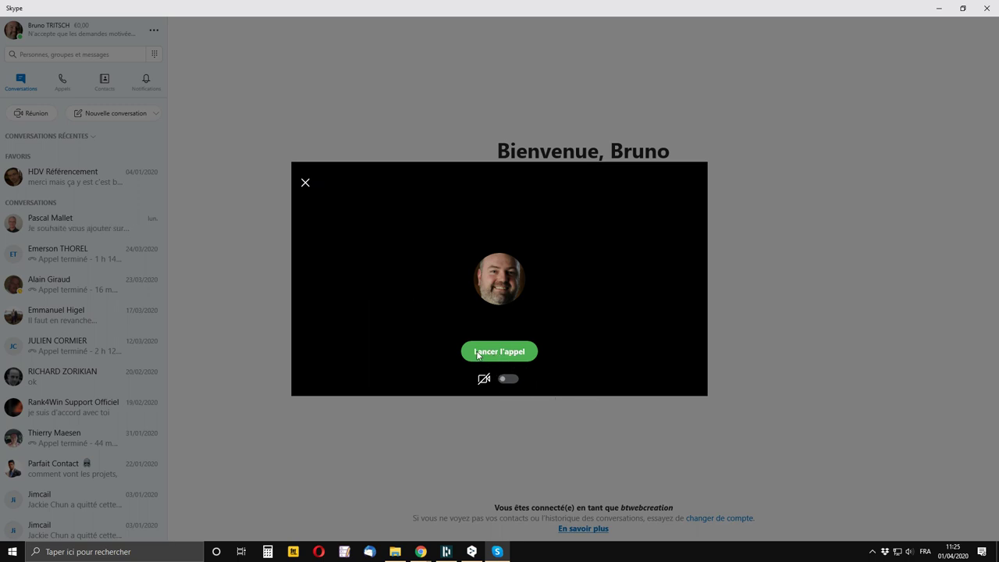
left_click(501, 352)
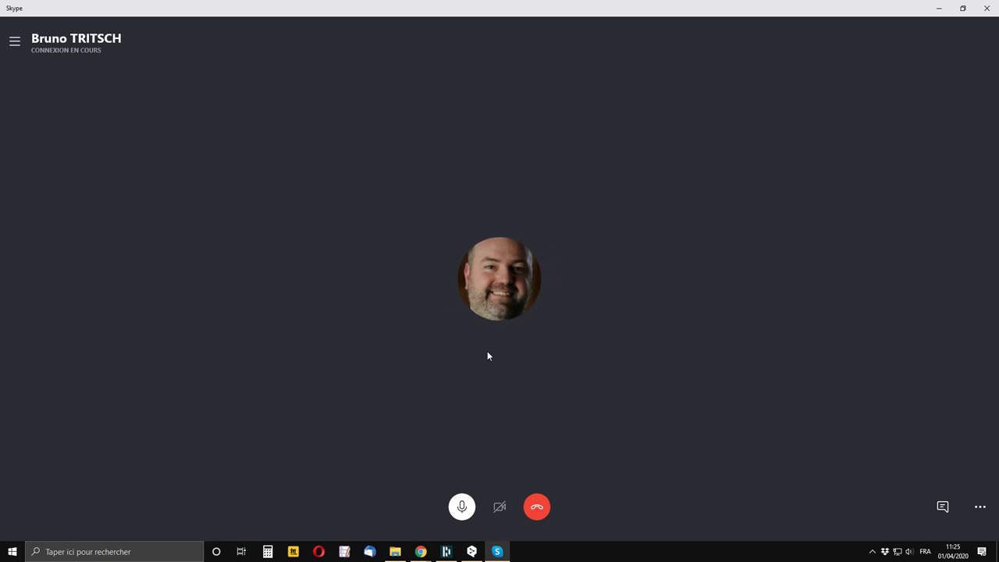
left_click(538, 514)
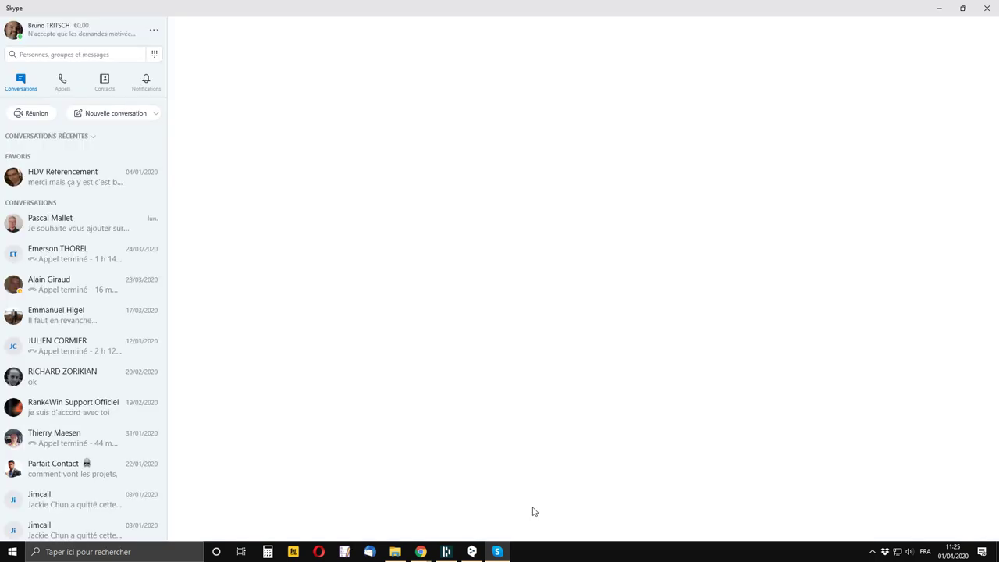
left_click(988, 9)
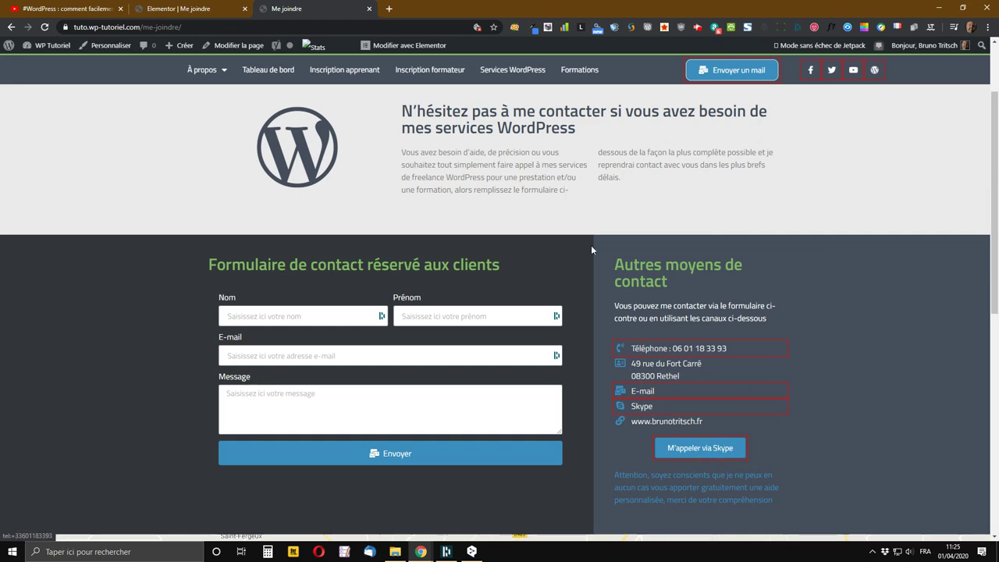
- In the Elementor editor, replace the link of the contact list's Skype item with skype:btwebcreation?call and update the page
left_click(168, 8)
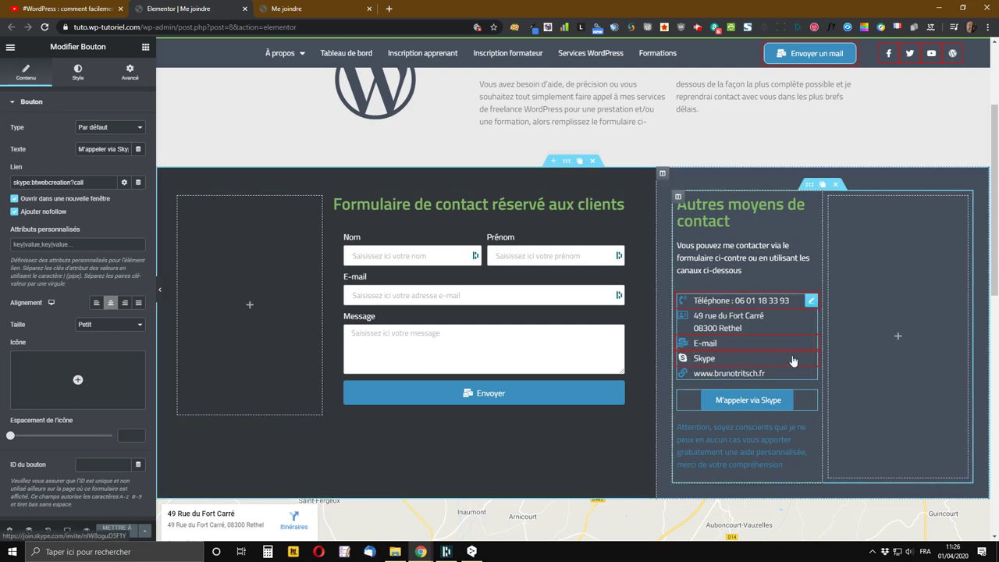
right_click(814, 305)
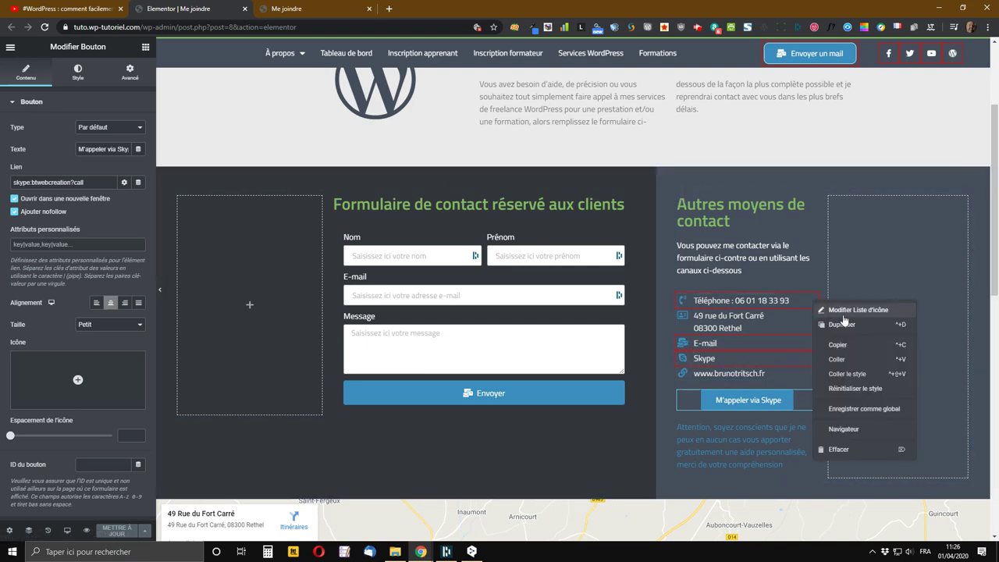
left_click(838, 310)
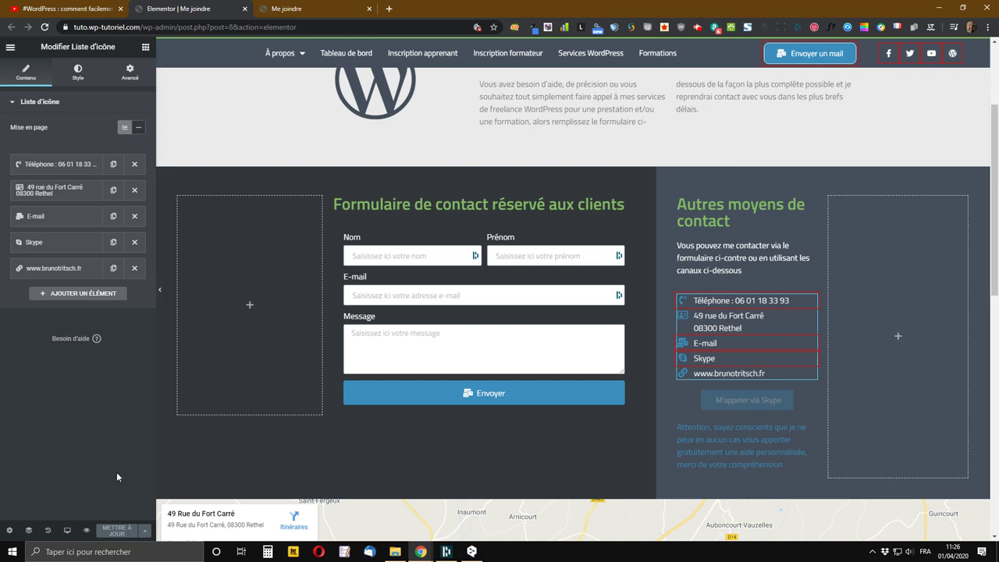
left_click(35, 243)
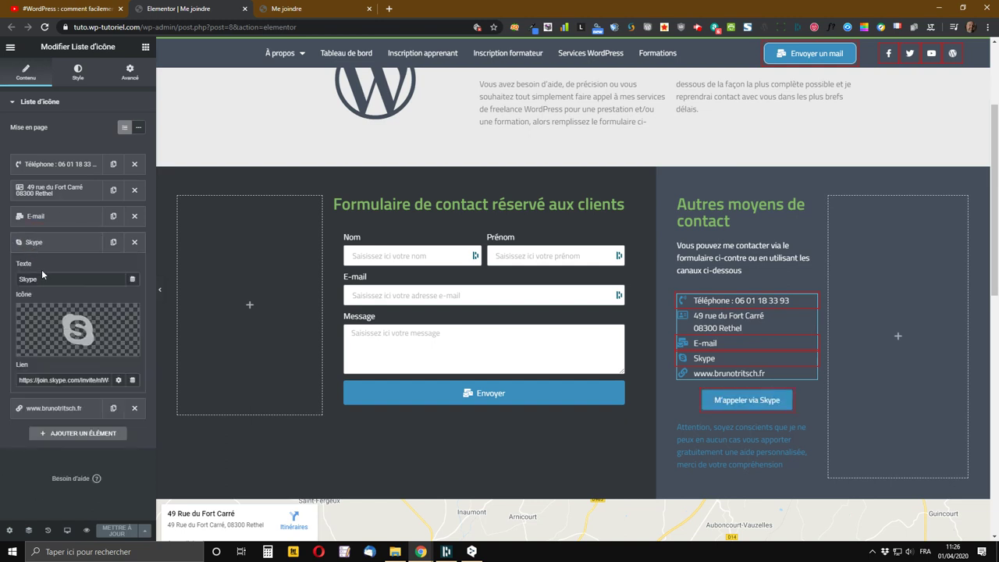
double_click(69, 381)
key("ctrl+a")
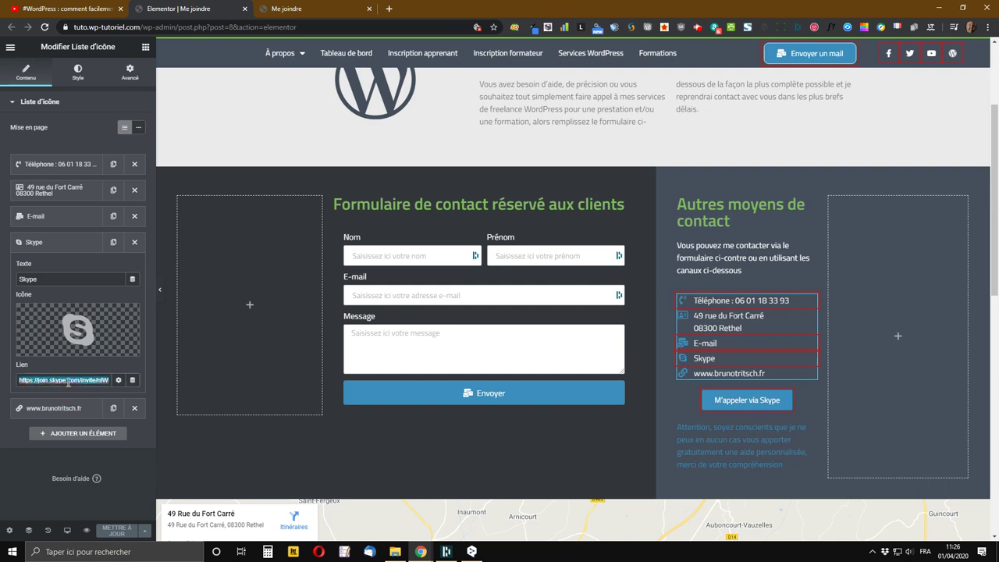
key("BackSpace")
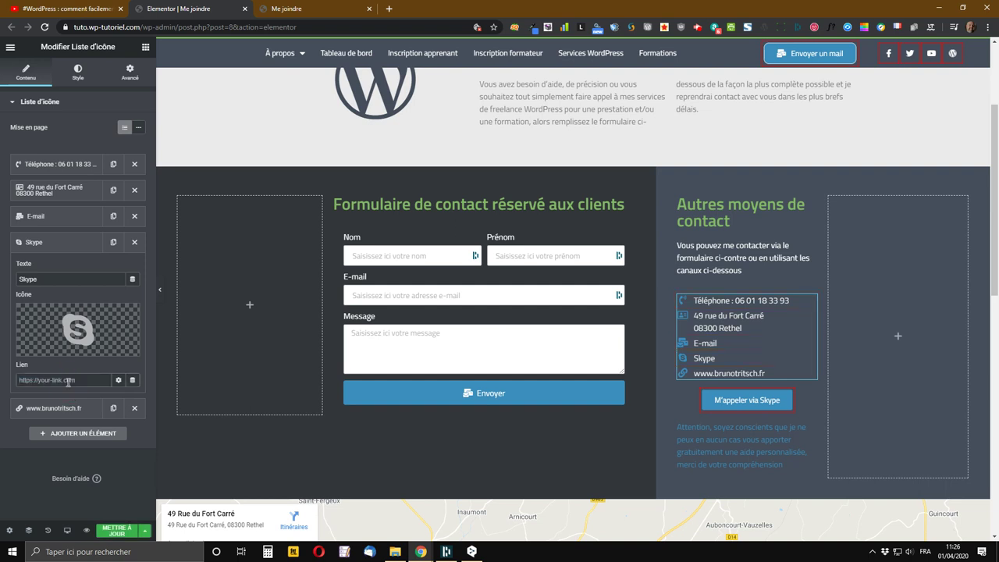
type("skype:btwebcreation?call")
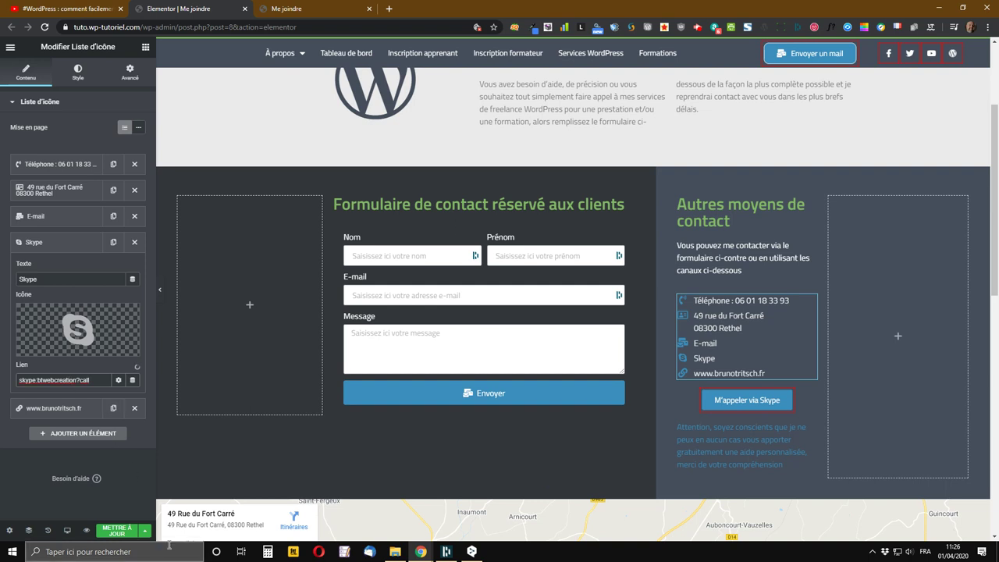
left_click(115, 531)
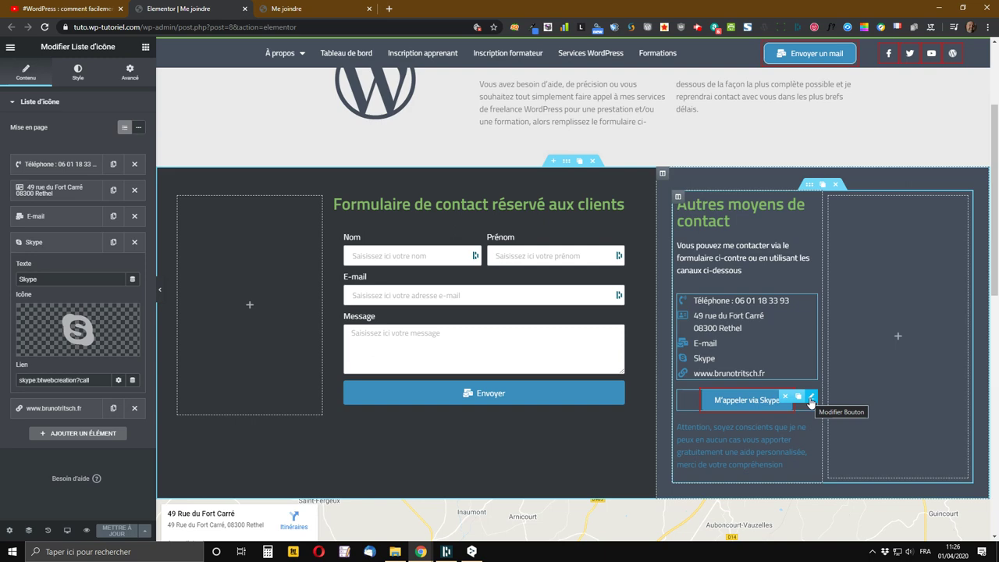
- Delete the "M'appeler via Skype" button and update the page
right_click(811, 401)
left_click(834, 530)
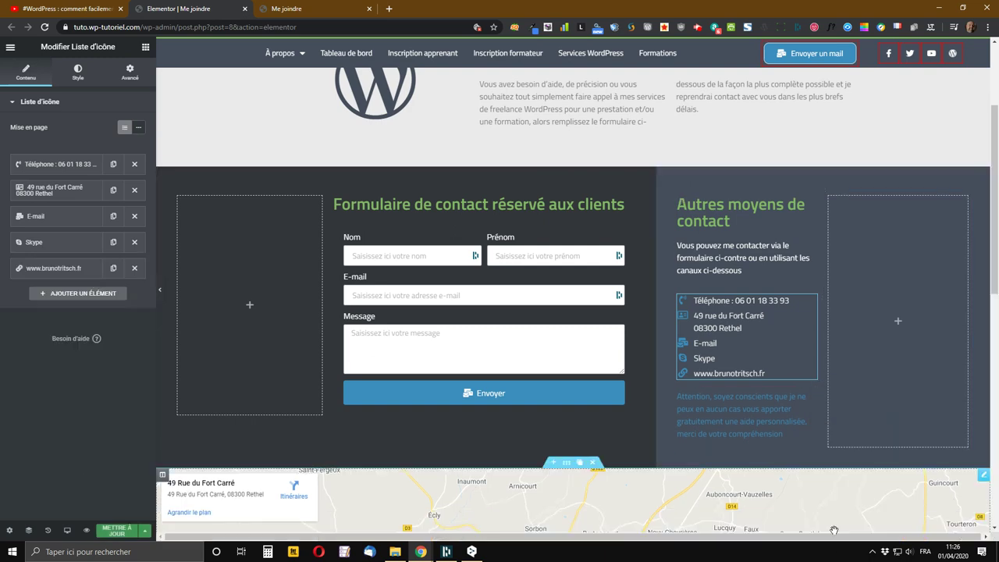
left_click(117, 530)
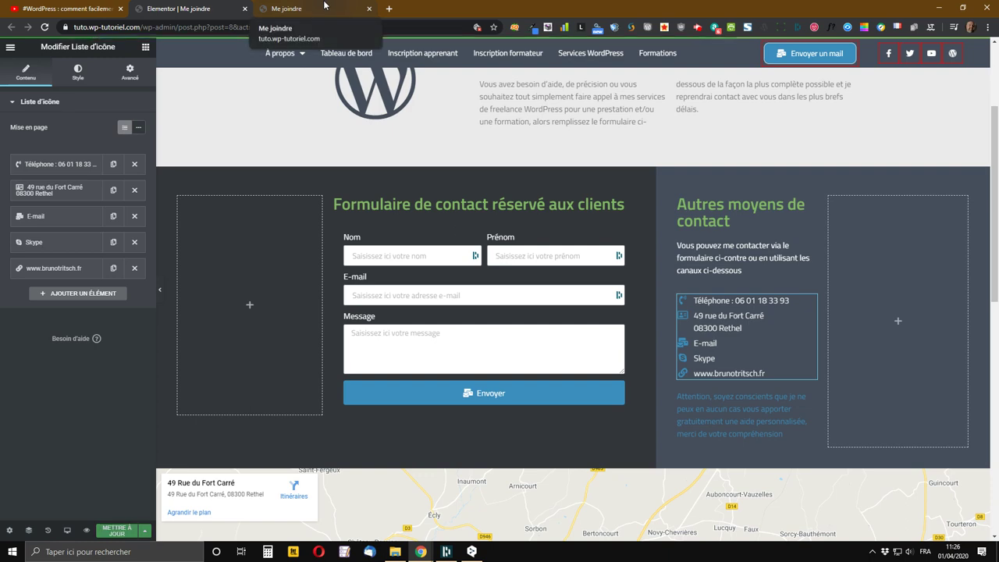
- Reload the published contact page, test the contact list's Skype link by opening the call in Skype, close Skype and review the page
left_click(324, 7)
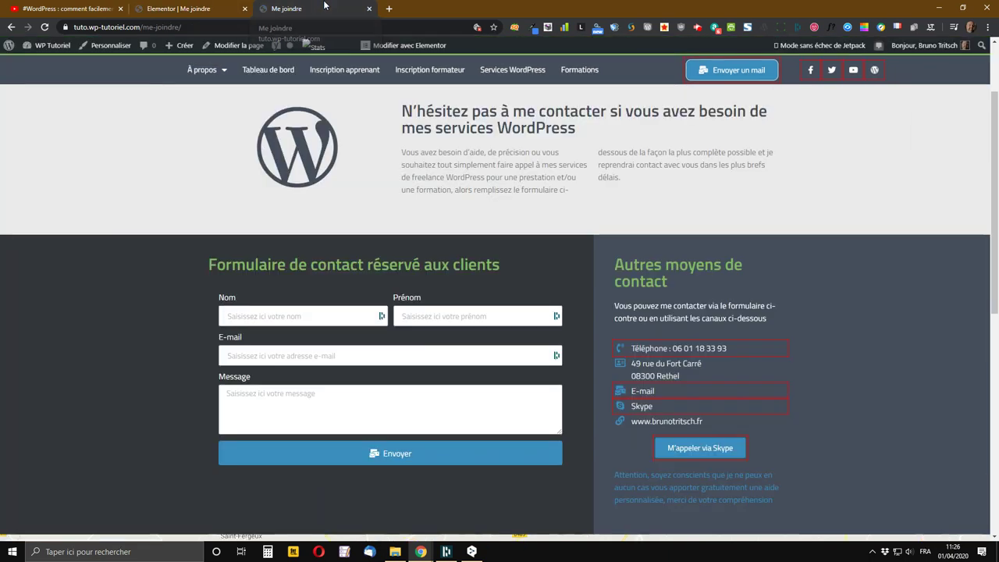
left_click(48, 27)
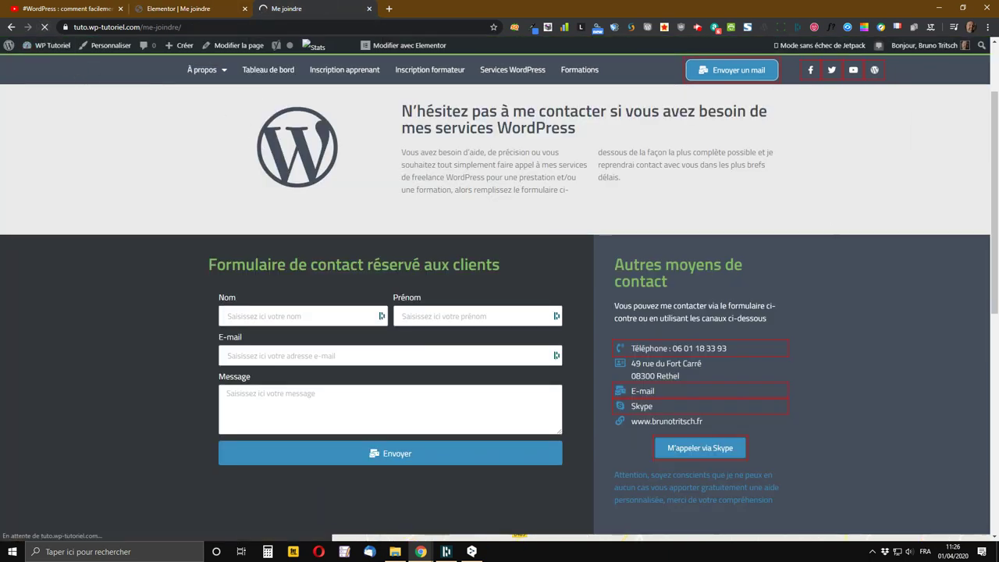
left_click(621, 408)
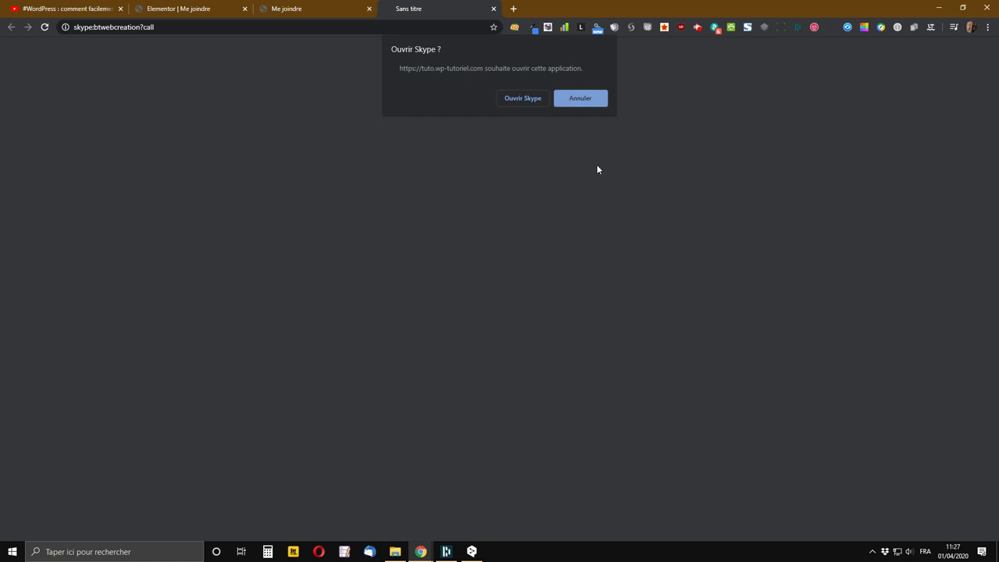
left_click(521, 99)
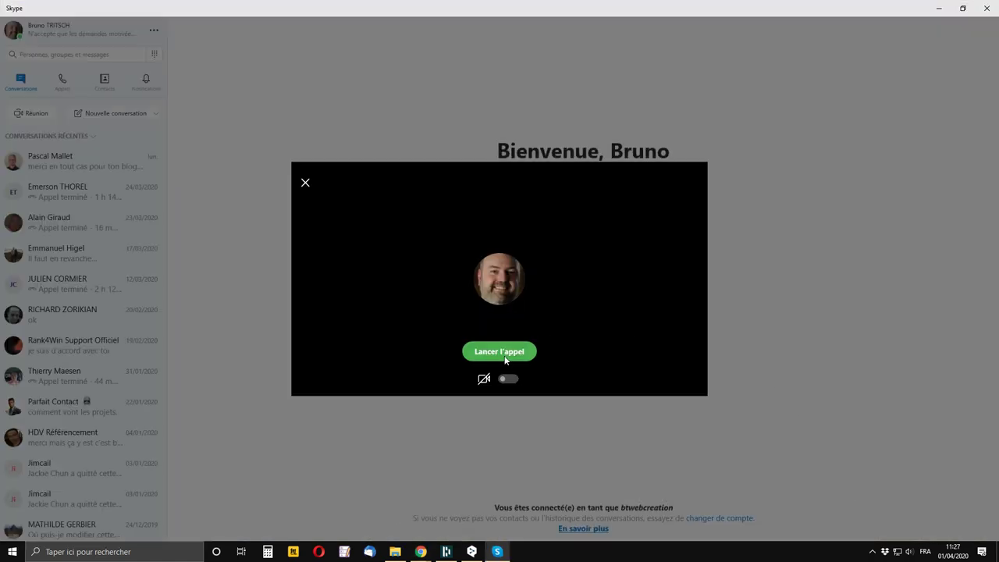
left_click(499, 350)
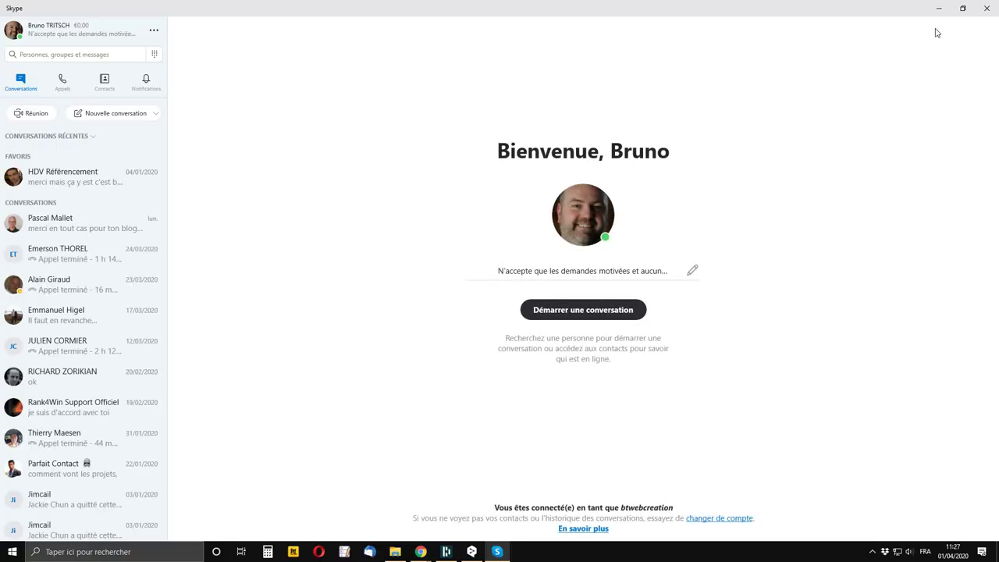
left_click(986, 8)
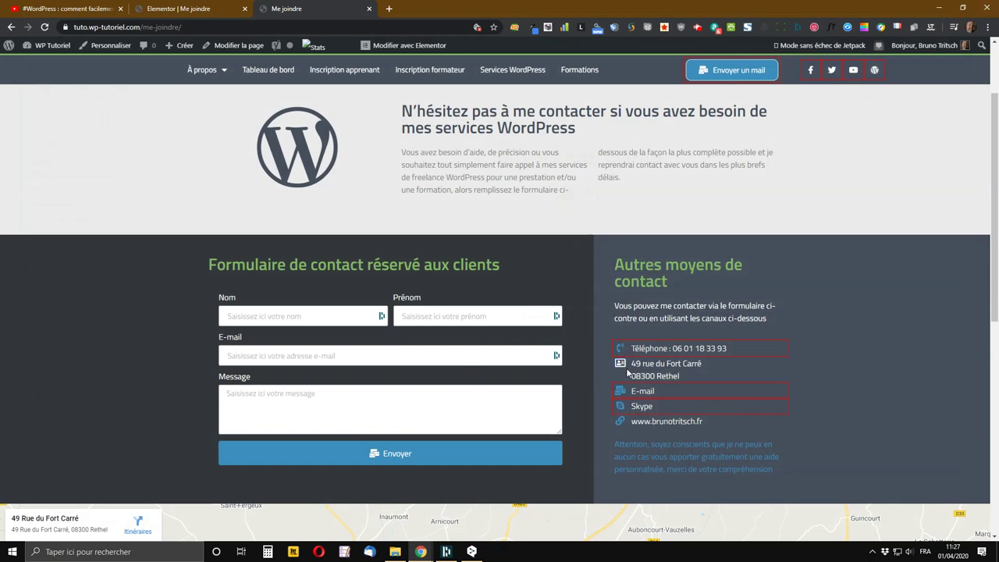
scroll(620, 368, "down", 2)
scroll(611, 376, "up", 2)
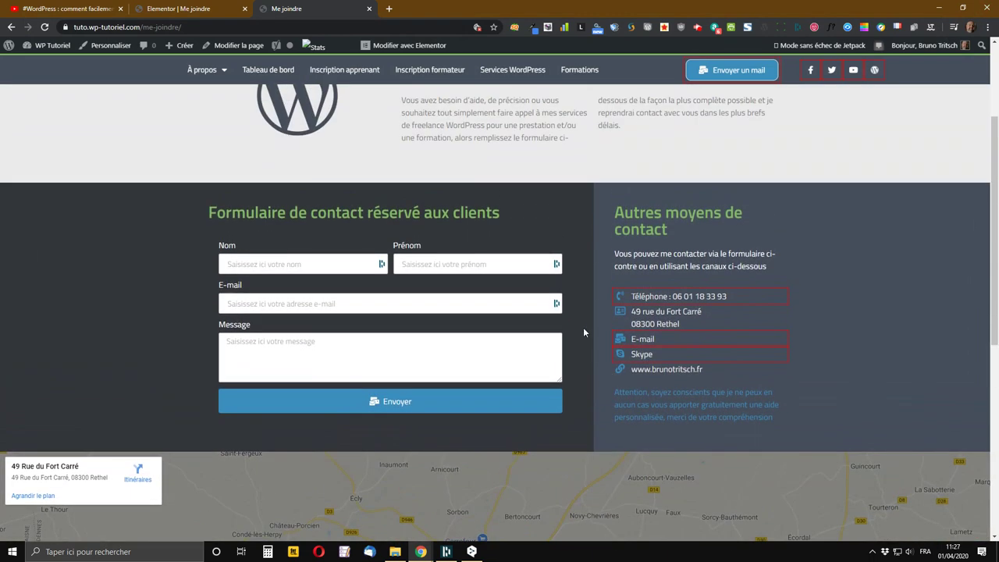
- Switch to YouTube and like the WordPress video about switching between two user roles
key("ctrl+1")
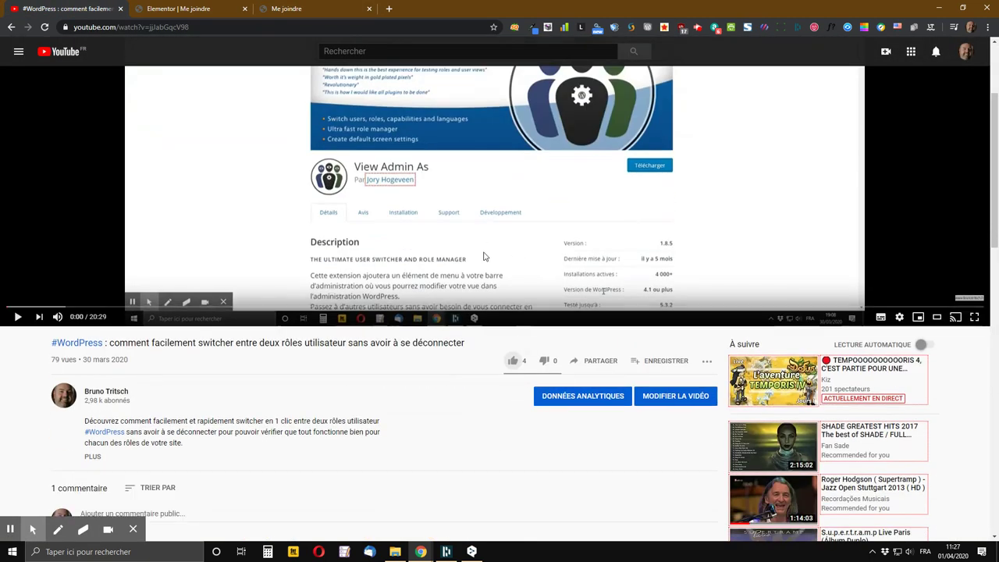
left_click(512, 362)
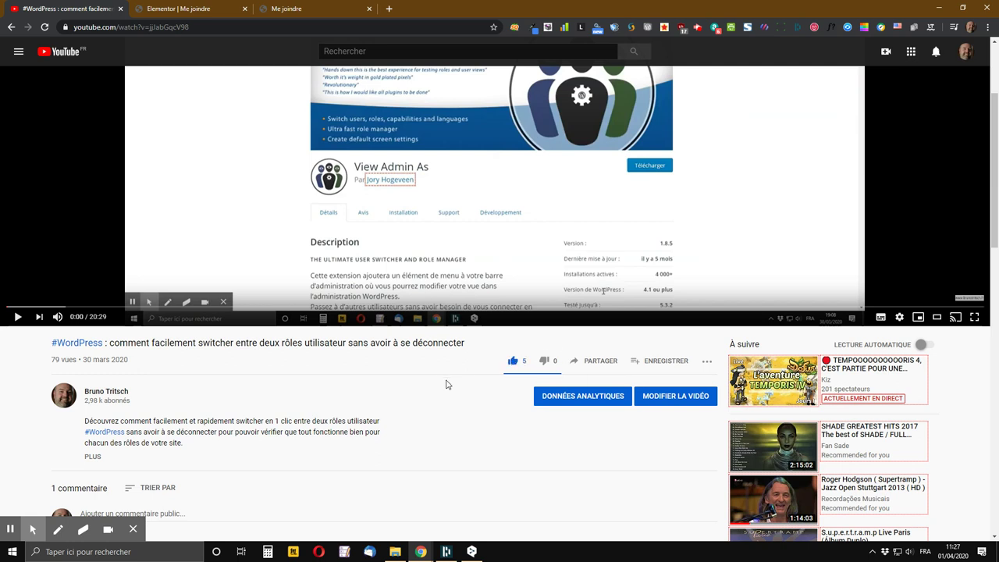
- Expand the video's full description and examine its recommended WordPress themes, extensions, hosting providers and Elementor add-on links
scroll(435, 387, "down", 2)
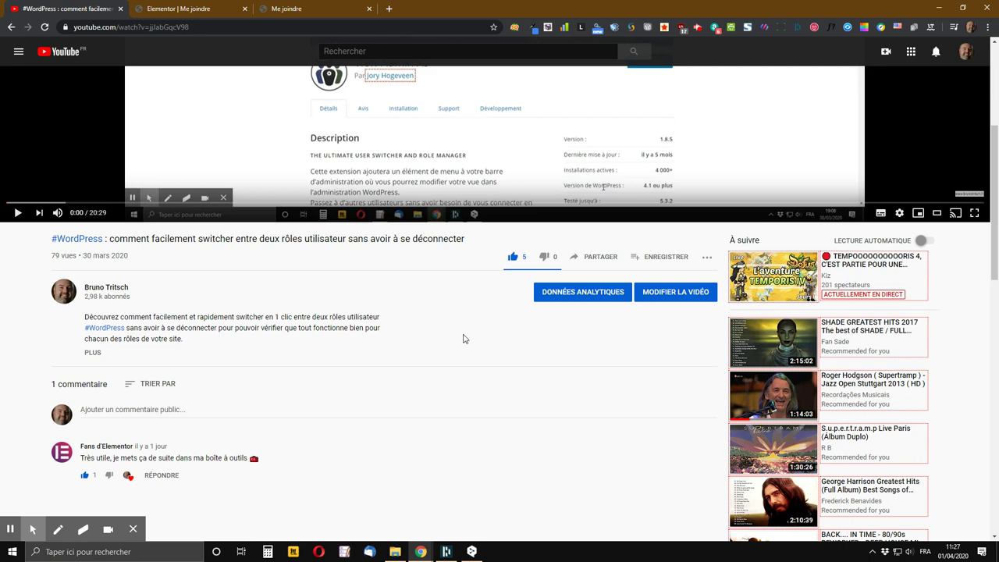
left_click(92, 352)
scroll(109, 358, "down", 1)
scroll(109, 358, "down", 1)
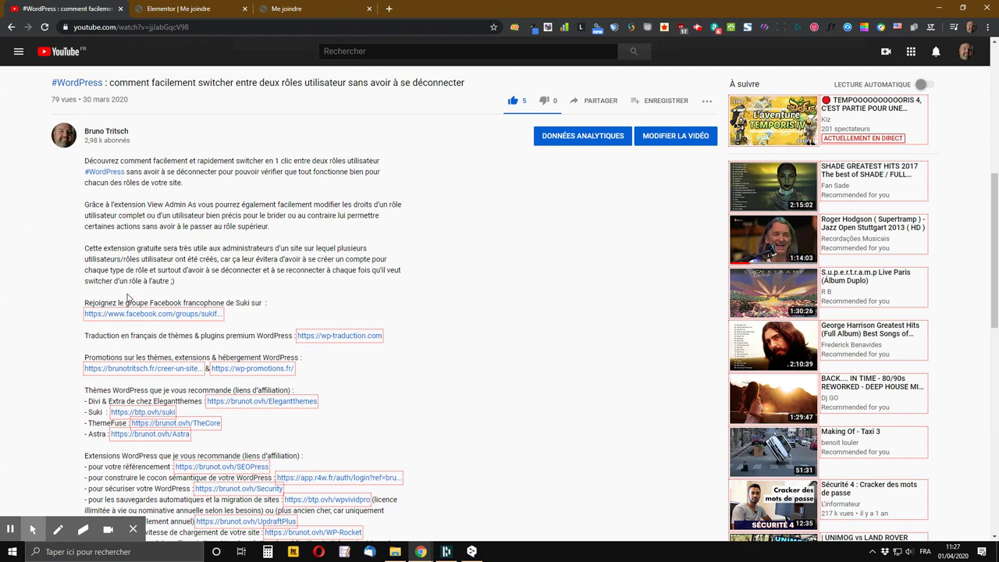
scroll(113, 327, "down", 2)
scroll(113, 328, "down", 1)
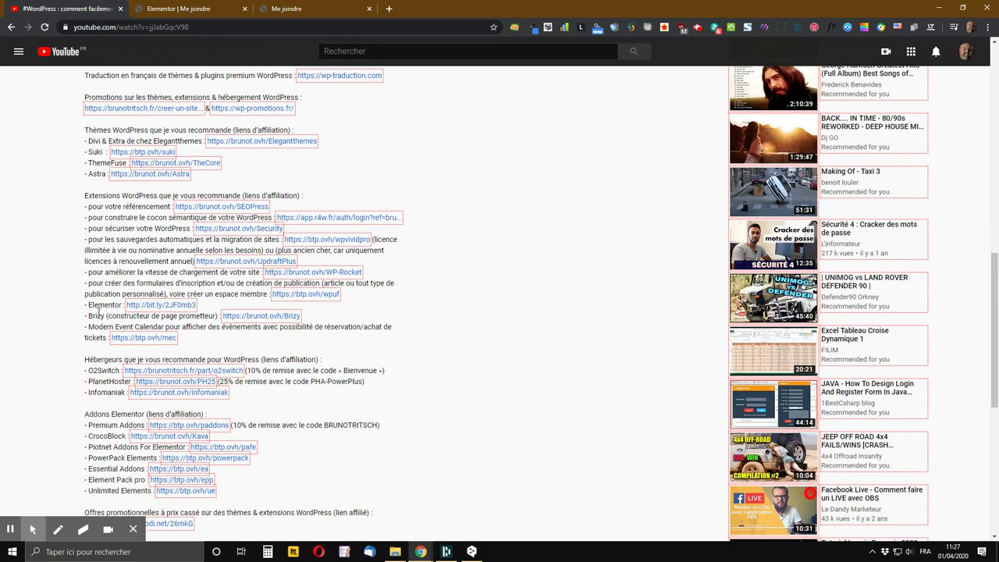
scroll(106, 331, "down", 1)
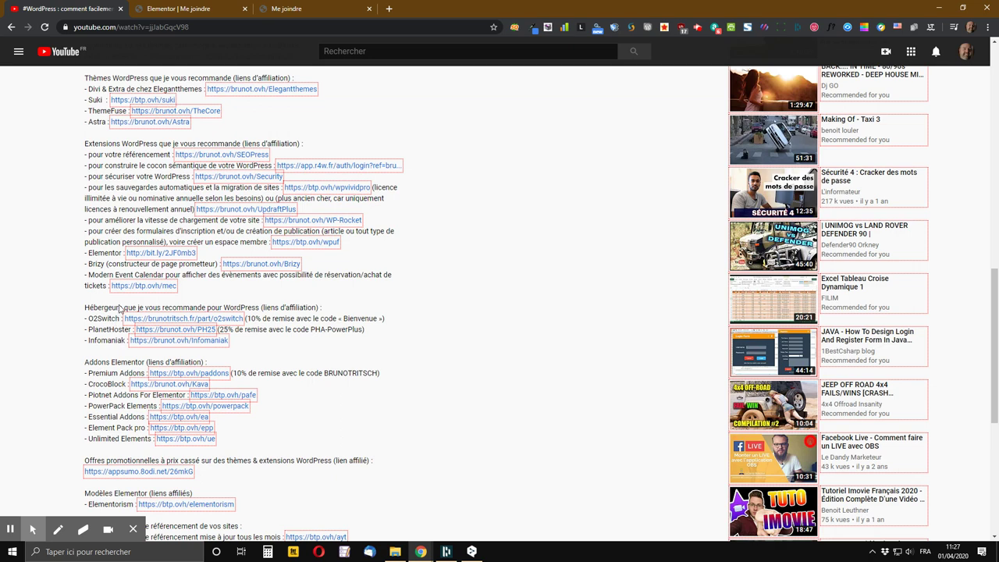